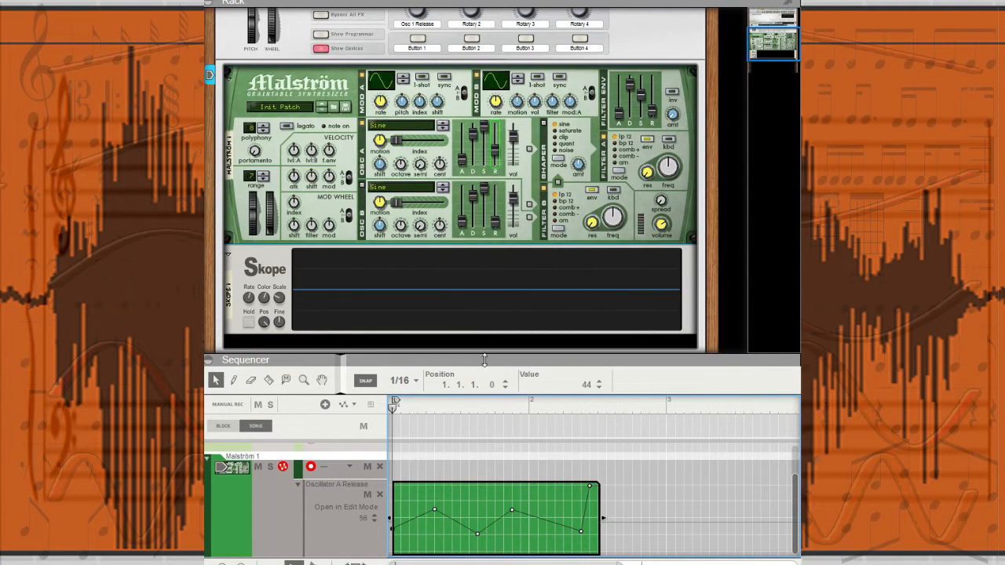
- Raise the rack/sequencer divider so Transport, Combinator 1 and Malström 1 tracks show
mouse_move(484, 359)
mouse_down()
mouse_move(471, 208)
mouse_move(473, 282)
mouse_up()
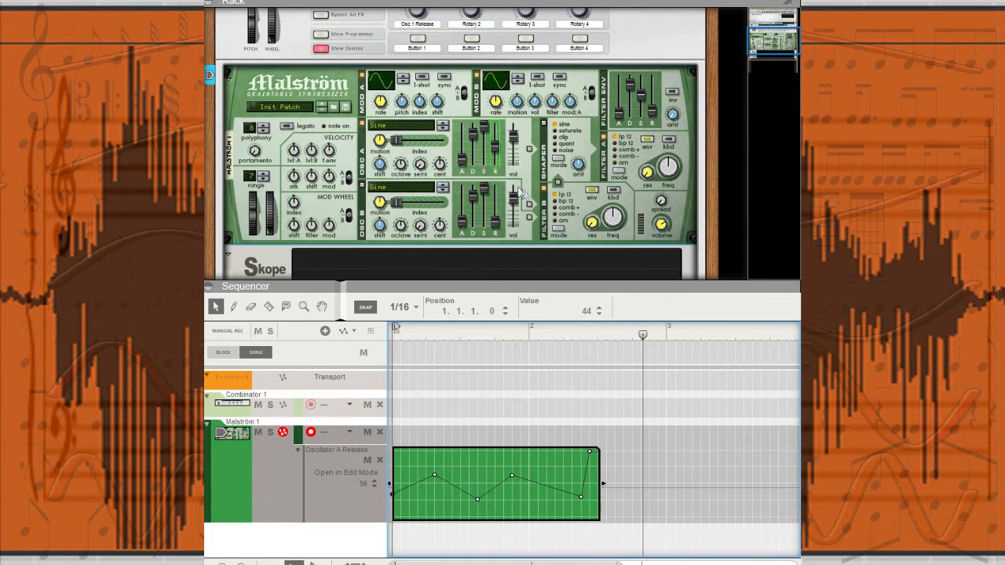
- Exit the automation clip and lower the divider so the whole Skope device shows in the rack
double_click(463, 395)
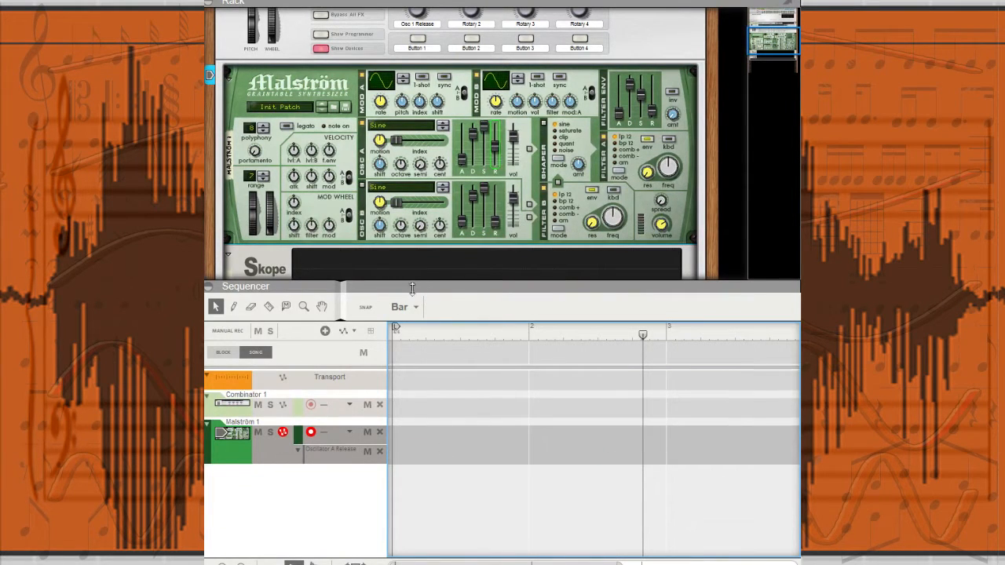
drag(412, 289, 396, 397)
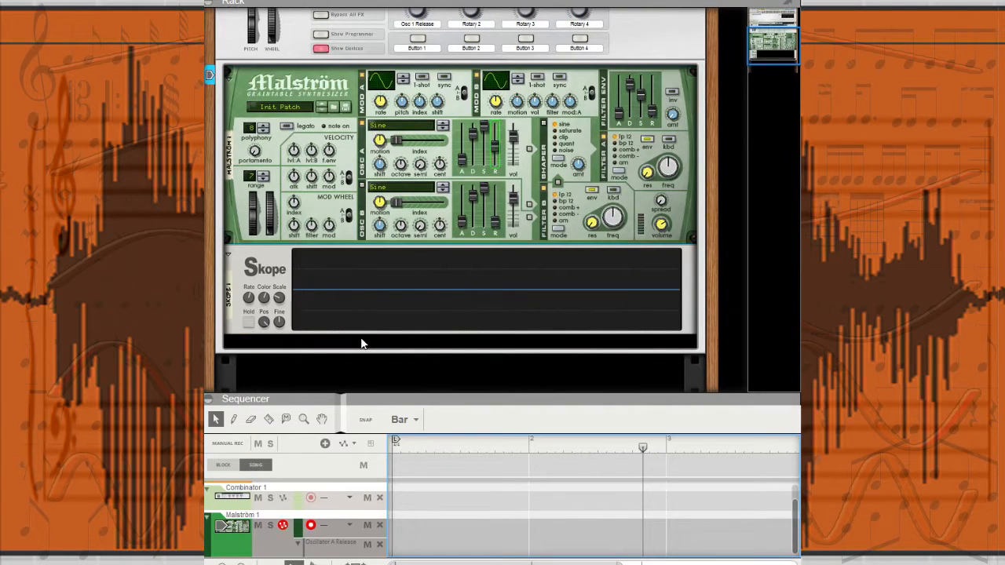
- On the rack's cable side, run a cable from Malström's Mod A output to Skope 1's input
key(Tab)
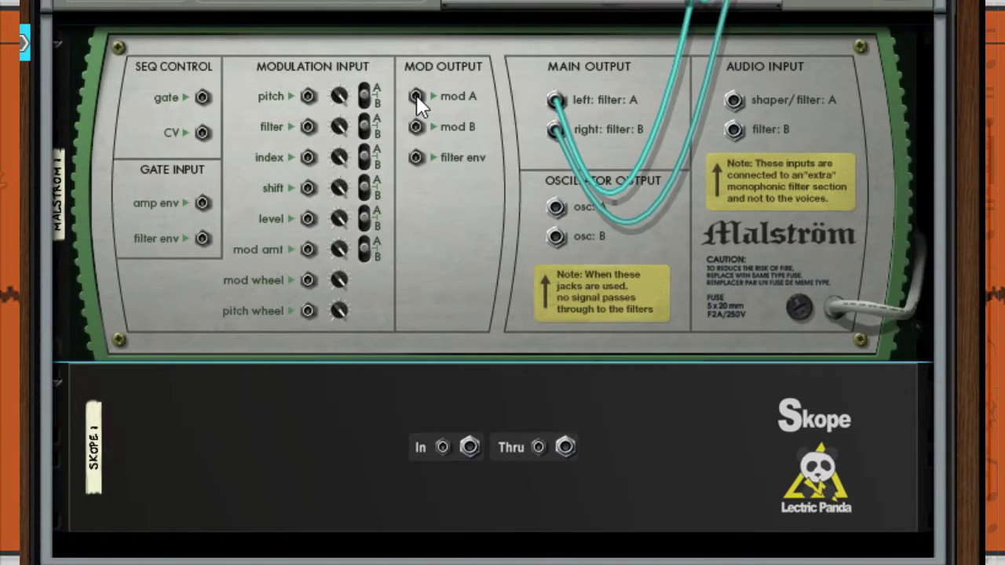
mouse_move(416, 96)
mouse_down()
mouse_move(390, 163)
mouse_move(490, 211)
mouse_up()
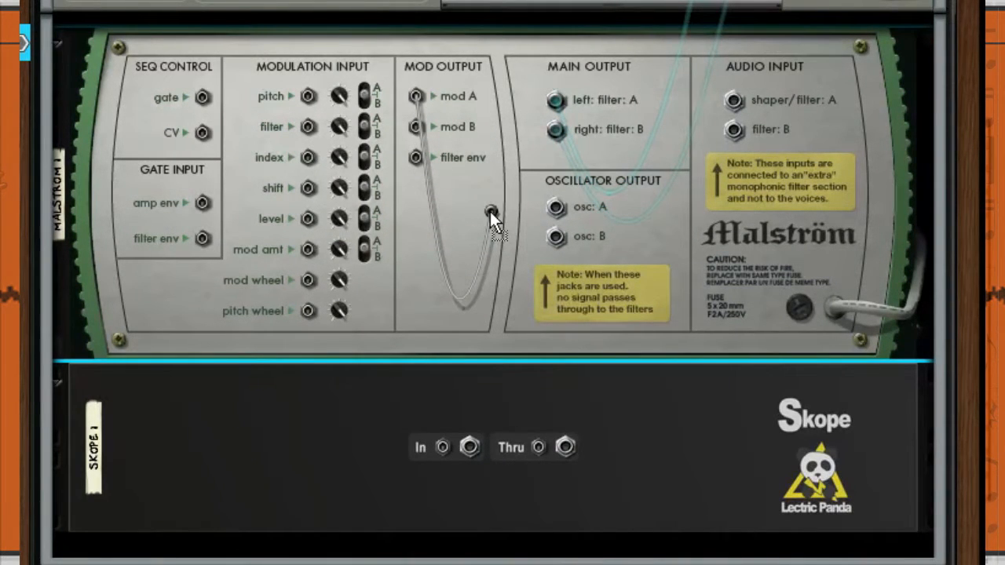
drag(490, 211, 442, 448)
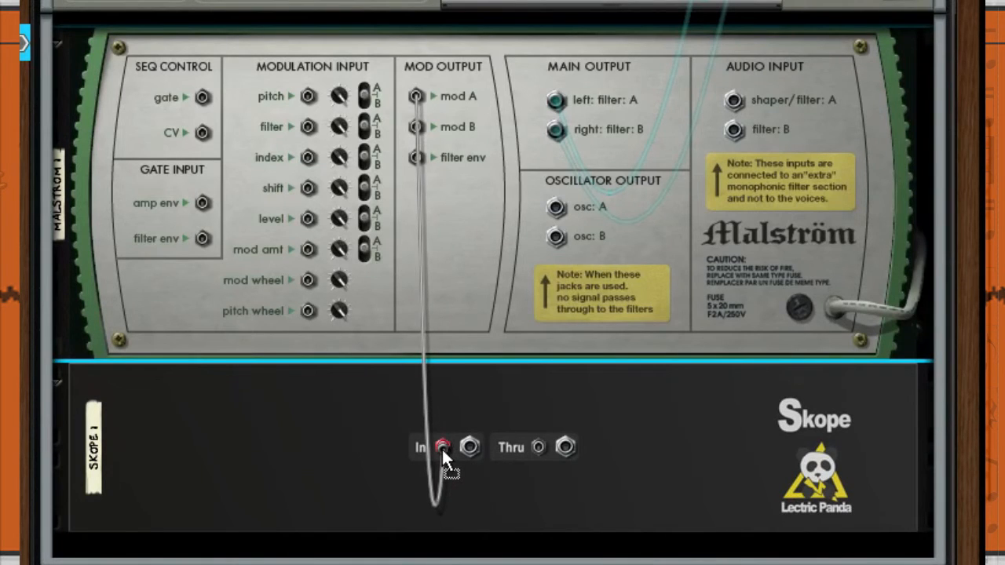
- On the front panel, turn Malström's Mod A rate down then up to 78 while Skope shows the wave
key(Tab)
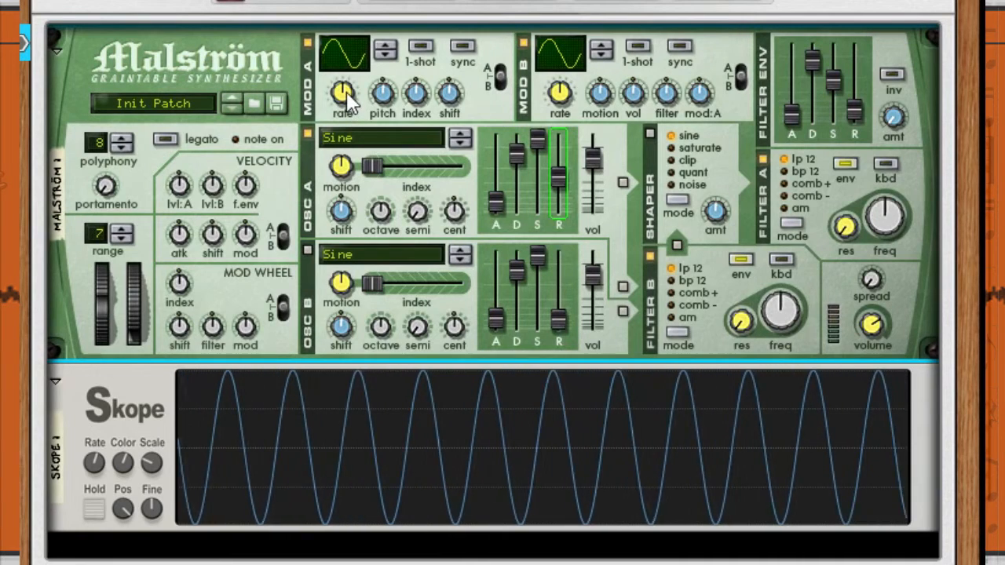
drag(348, 100, 348, 222)
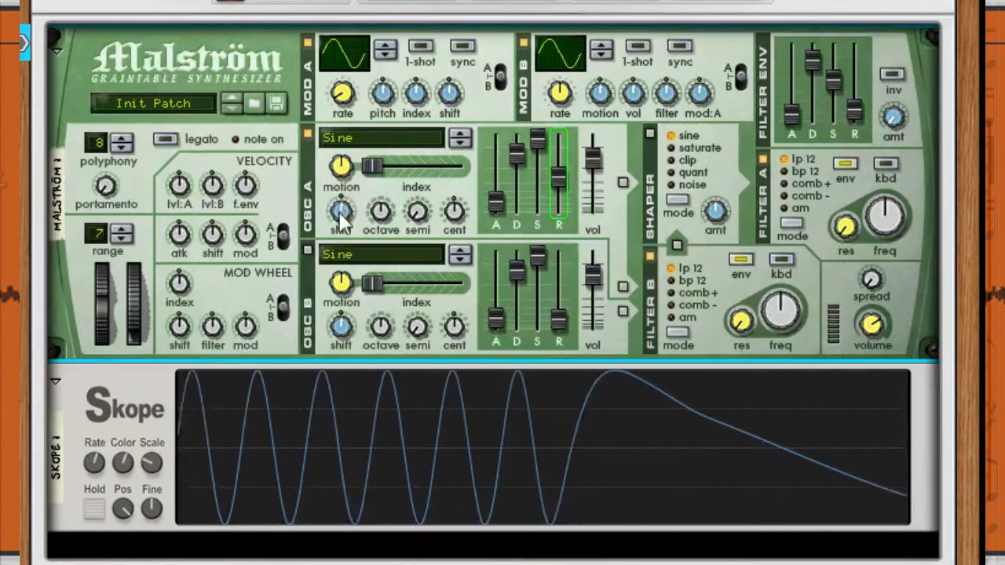
mouse_move(343, 96)
mouse_down()
mouse_move(352, 0)
mouse_move(353, 21)
mouse_up()
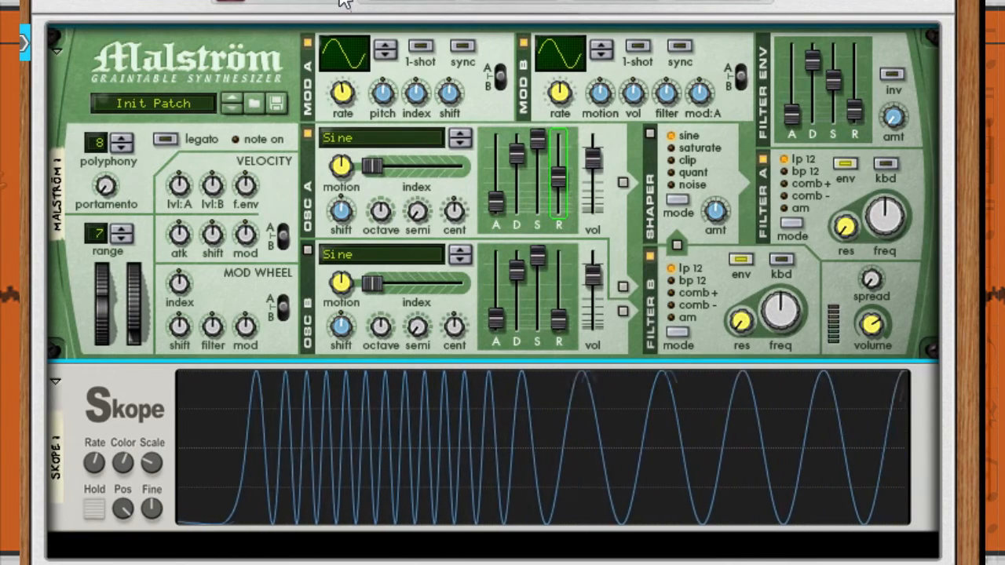
key(Tab)
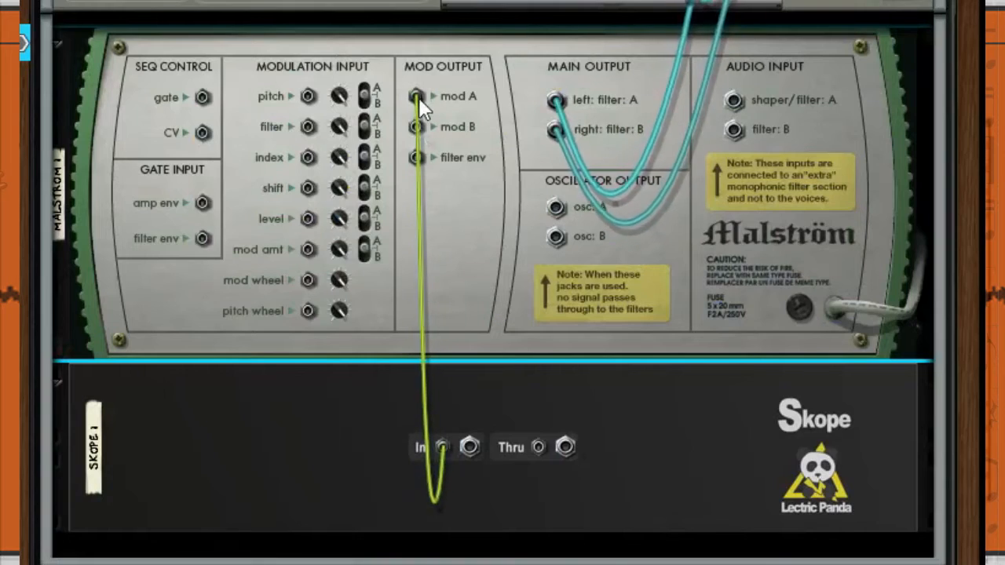
- Move the Mod A cable end from Skope's input to the Combinator's Rotary 1 CV input
key(Tab)
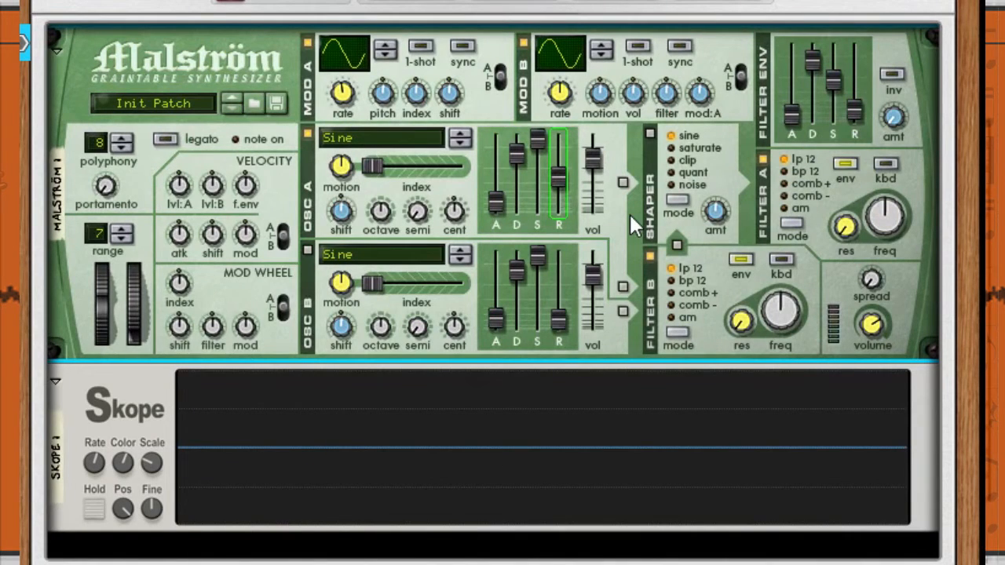
key(Tab)
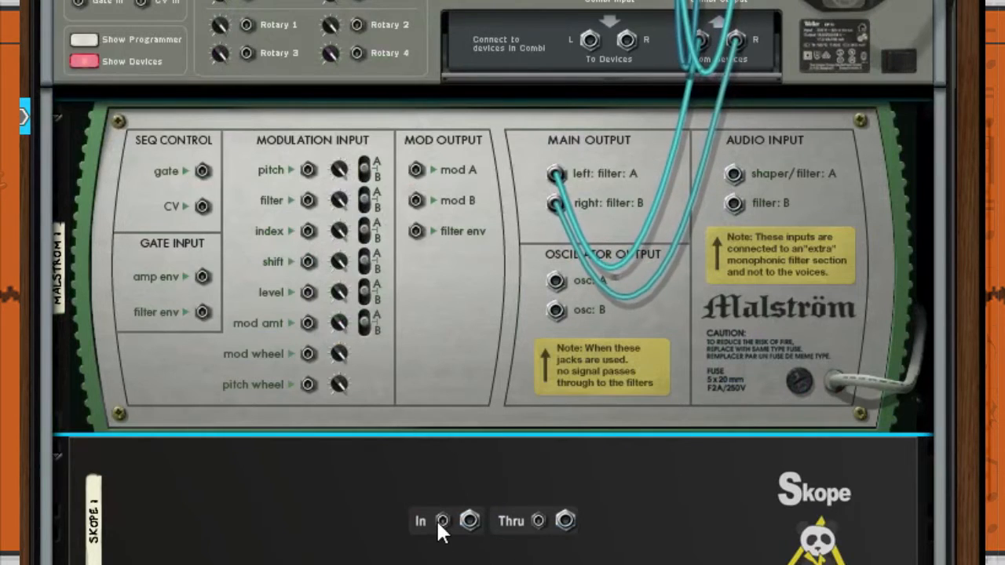
click(436, 519)
mouse_move(468, 521)
mouse_down()
mouse_move(468, 474)
mouse_move(287, 12)
mouse_up()
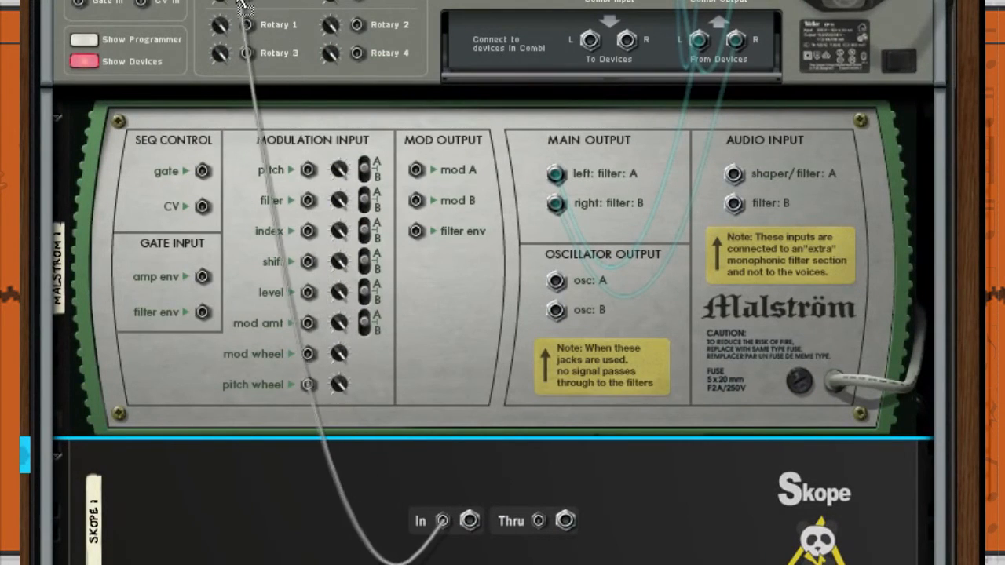
mouse_move(287, 10)
mouse_down()
mouse_move(248, 27)
mouse_move(370, 385)
mouse_up()
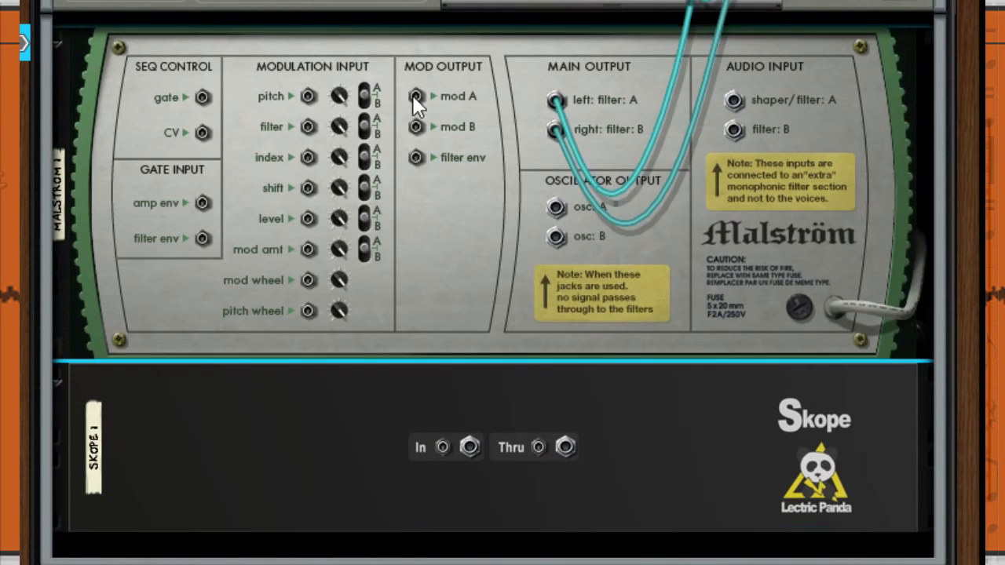